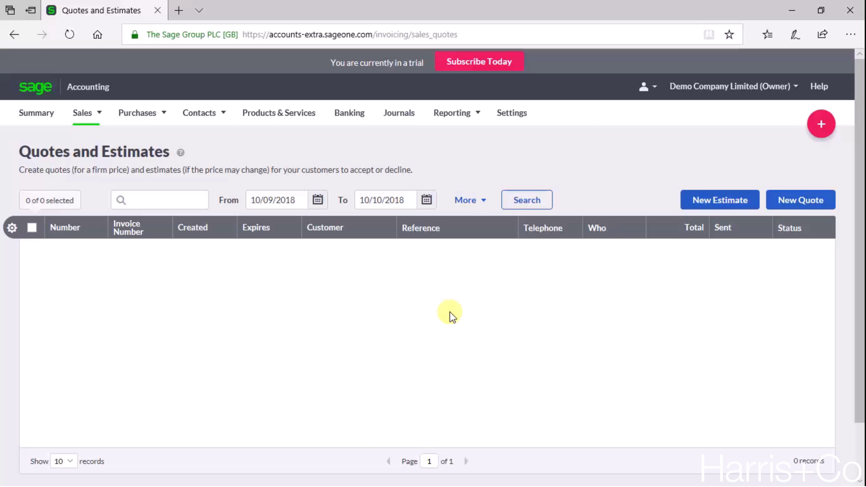
Start a blank New Sales Estimate from Sales > Quotes & Estimates
left_click(85, 116)
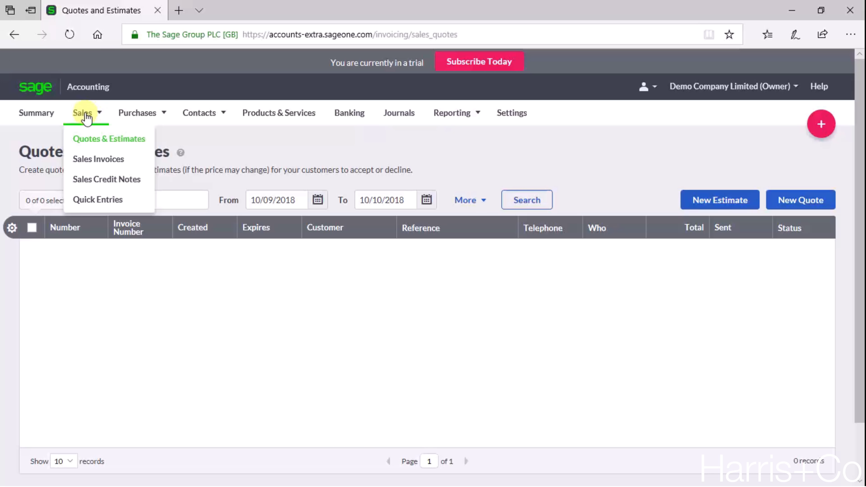
left_click(88, 140)
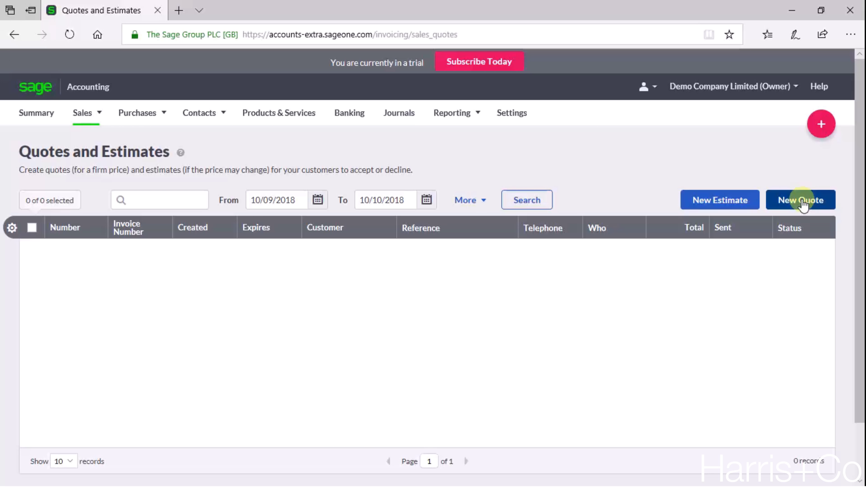
left_click(727, 205)
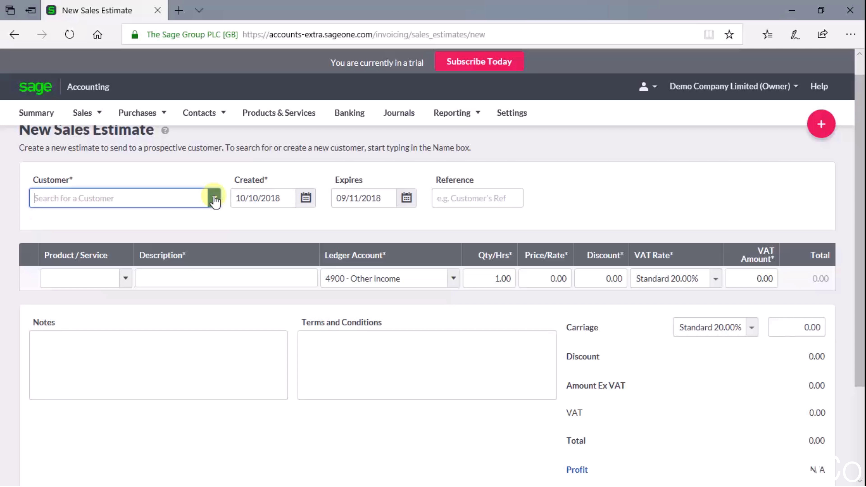
Set the customer to A Customer Limited with created date 01/10/2018, expiring 31/10/2018
left_click(214, 199)
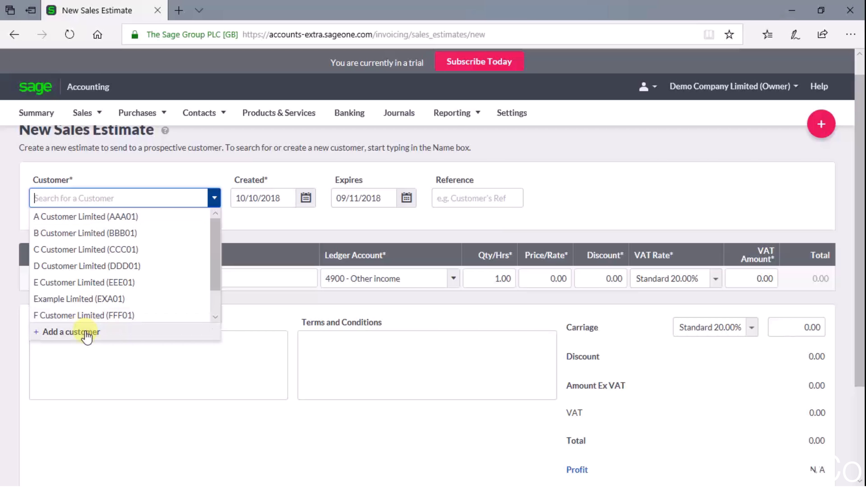
left_click(97, 218)
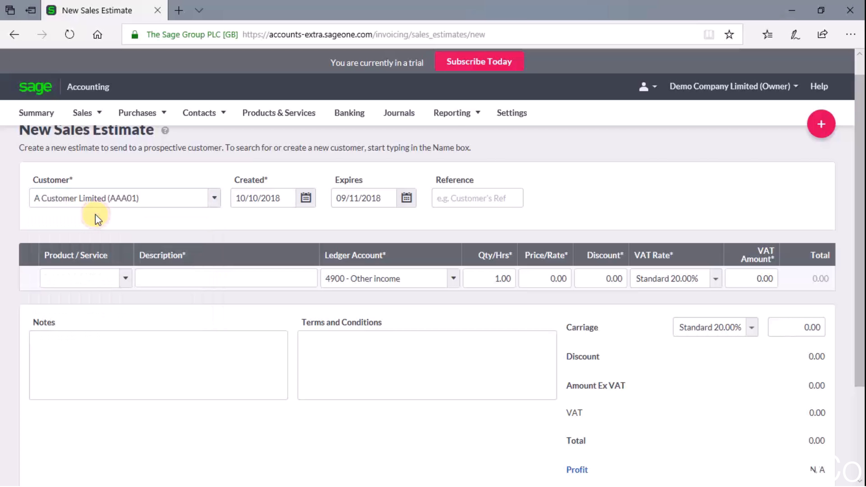
left_click(288, 197)
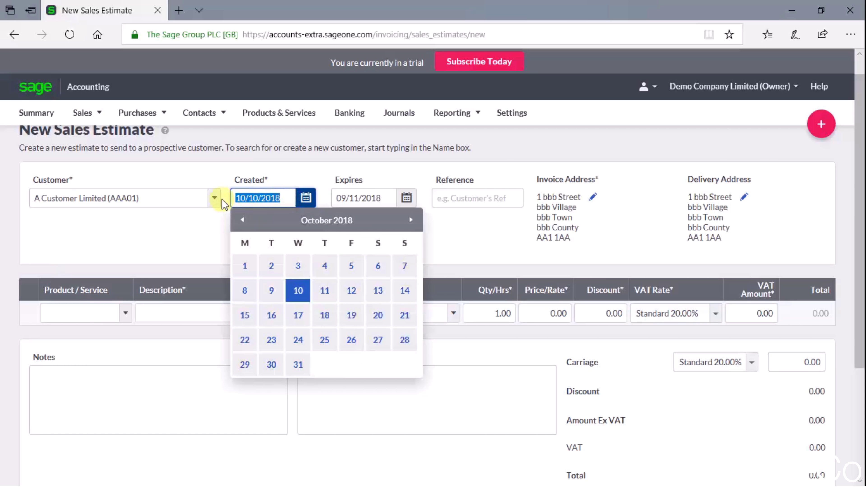
left_click(238, 264)
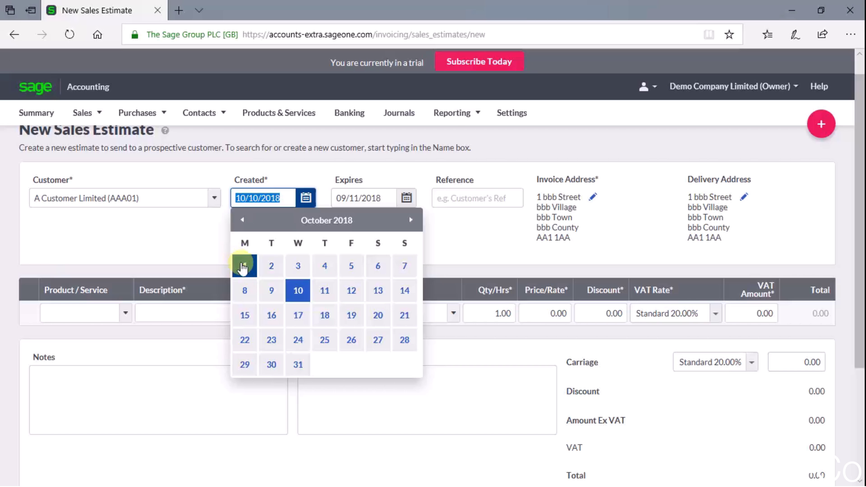
left_click(384, 200)
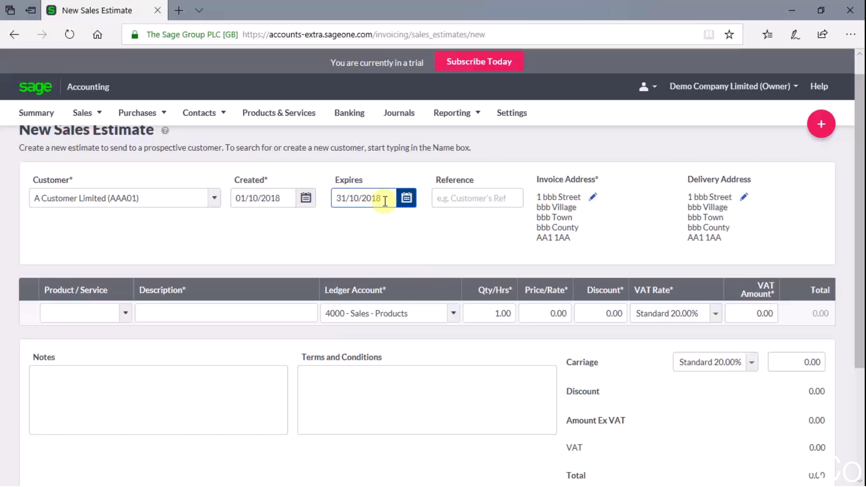
Enter a VERBAL reference followed by the contact's name
left_click(494, 201)
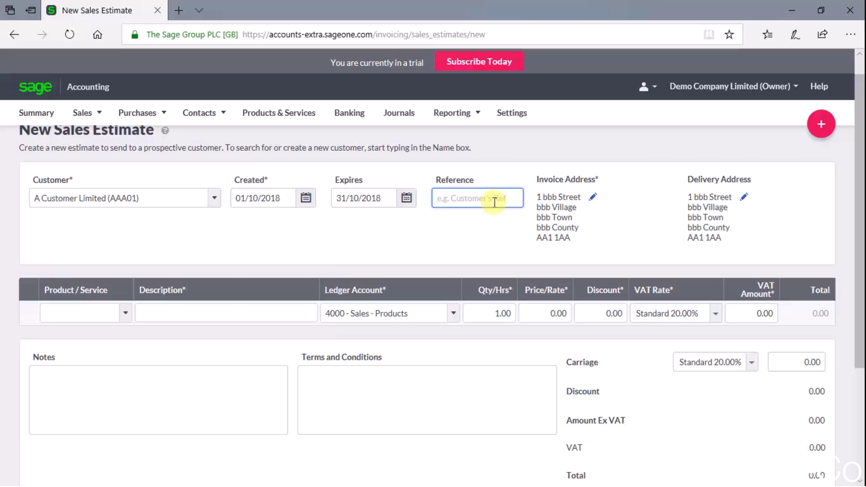
type("VERBAL - Steve")
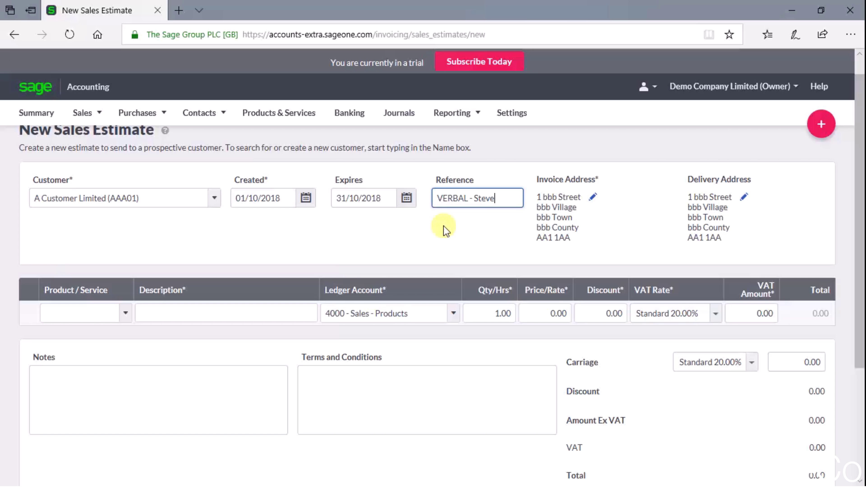
scroll(446, 230, "down", 1)
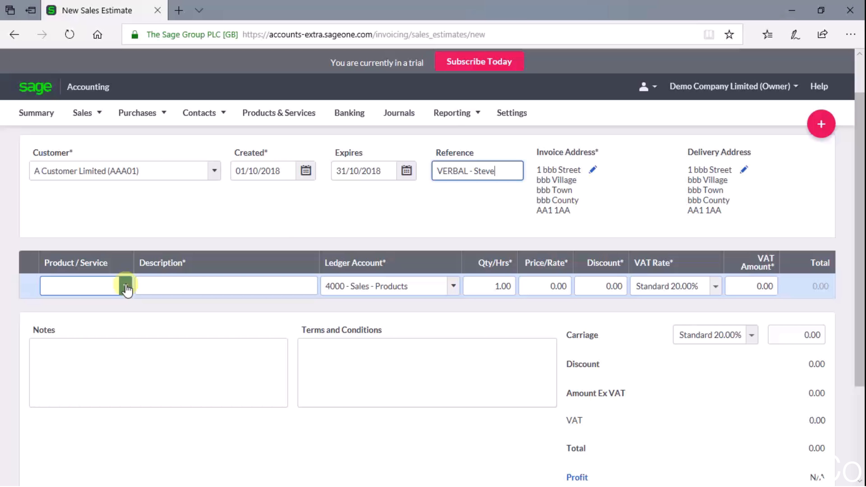
Add a first estimate line described as 'Calculators'
left_click(126, 287)
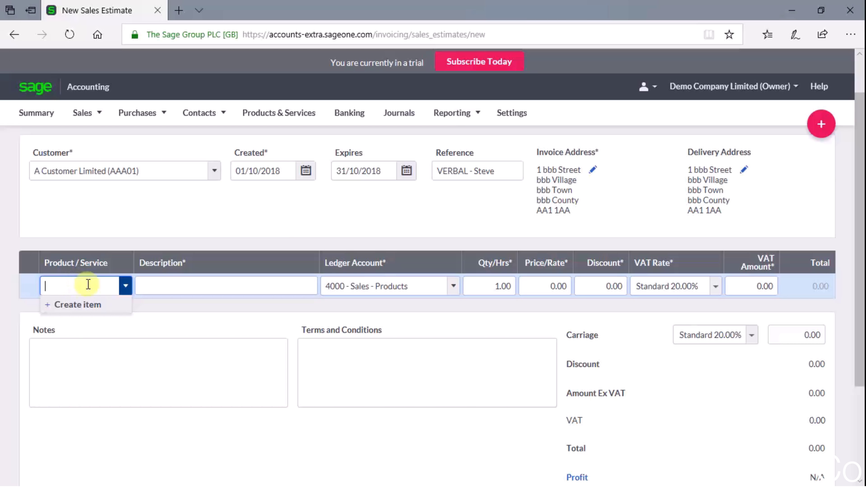
left_click(167, 284)
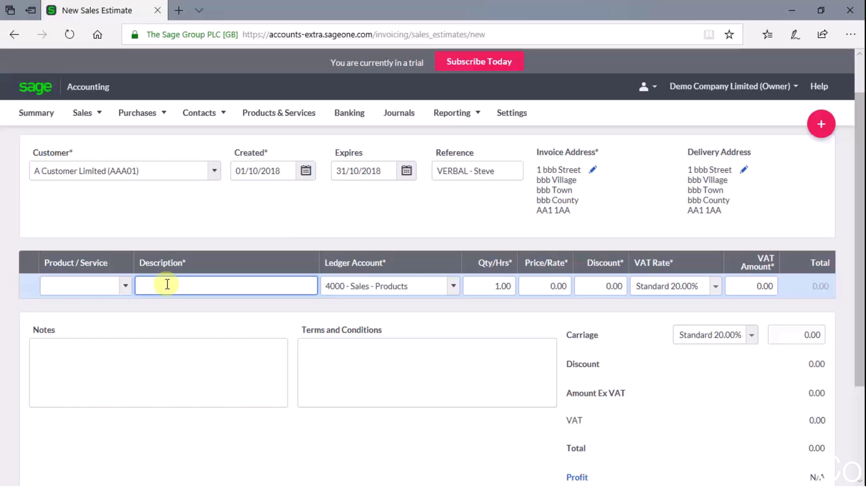
type("Calcu")
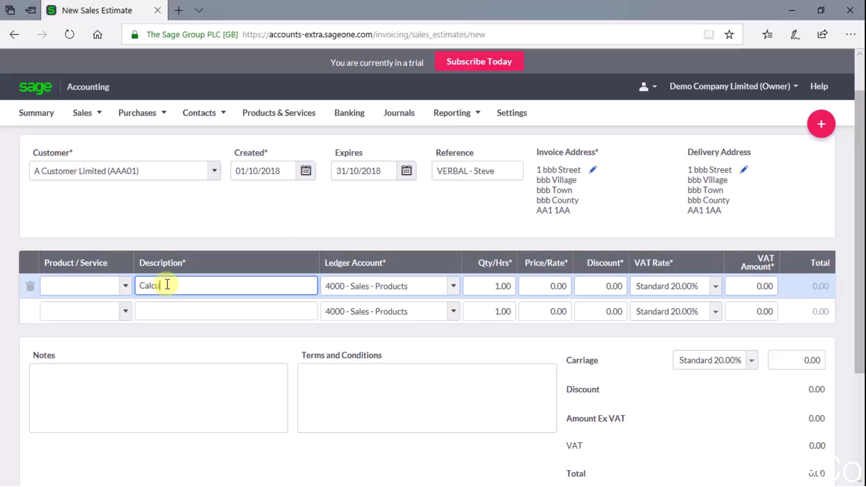
type("lators")
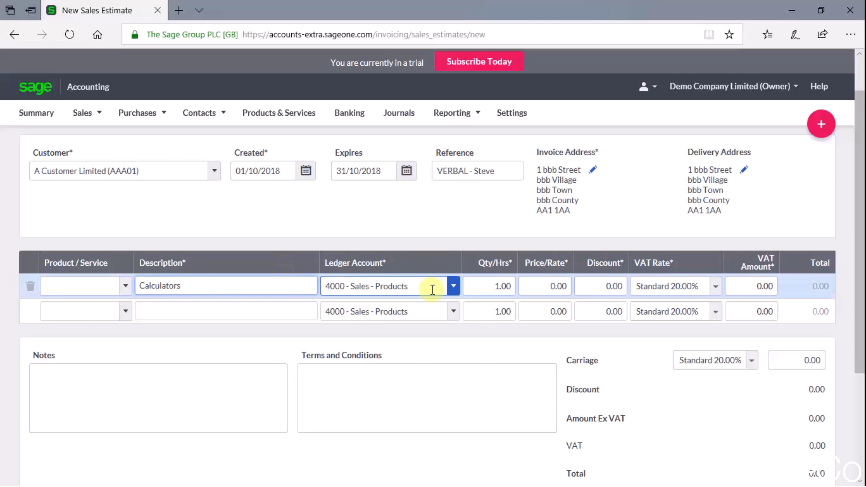
left_click(455, 290)
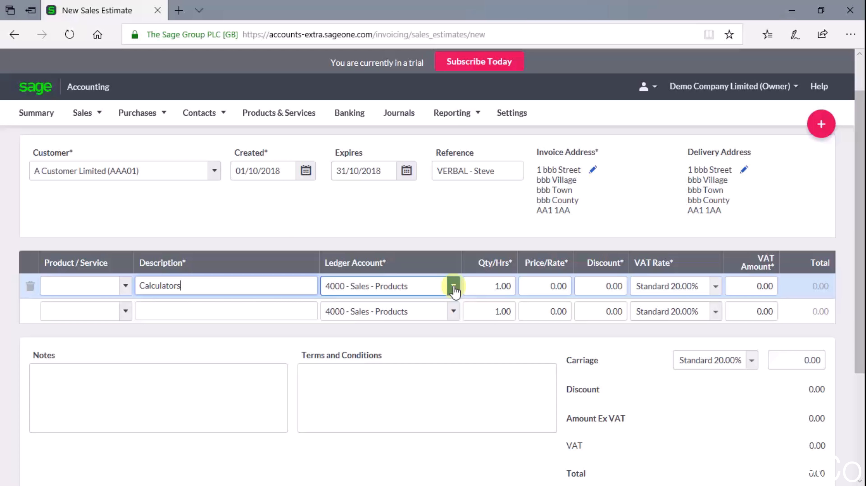
Price the line at quantity 10, 5.00 each, with Standard 20.00% VAT
left_click(480, 287)
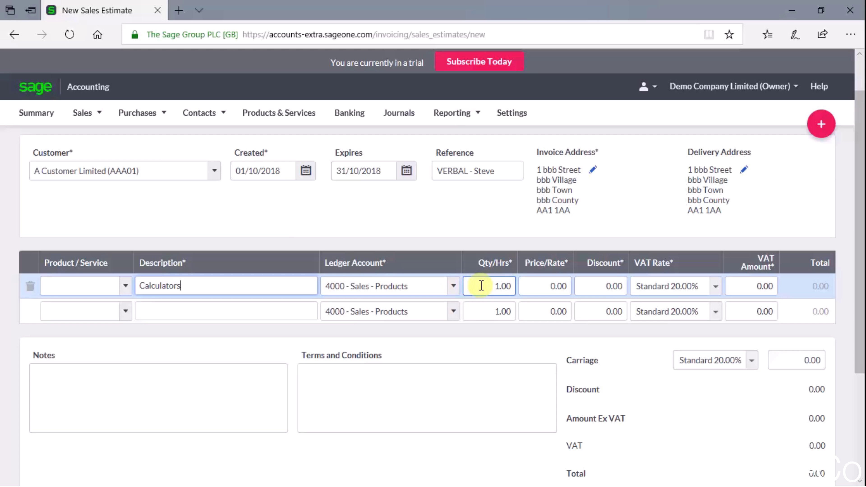
type("10")
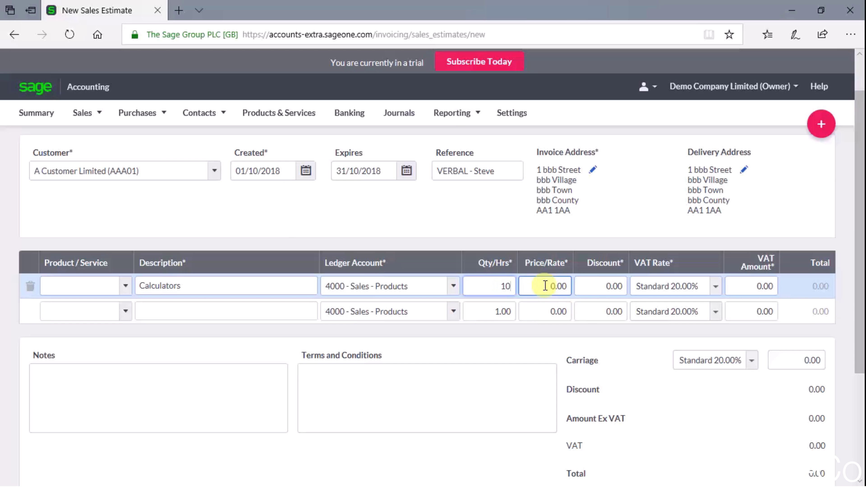
left_click(530, 287)
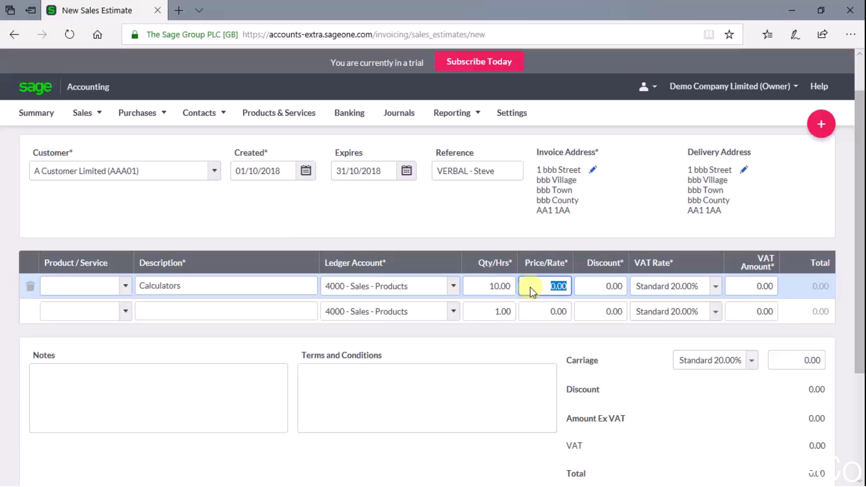
type("5")
key("Tab")
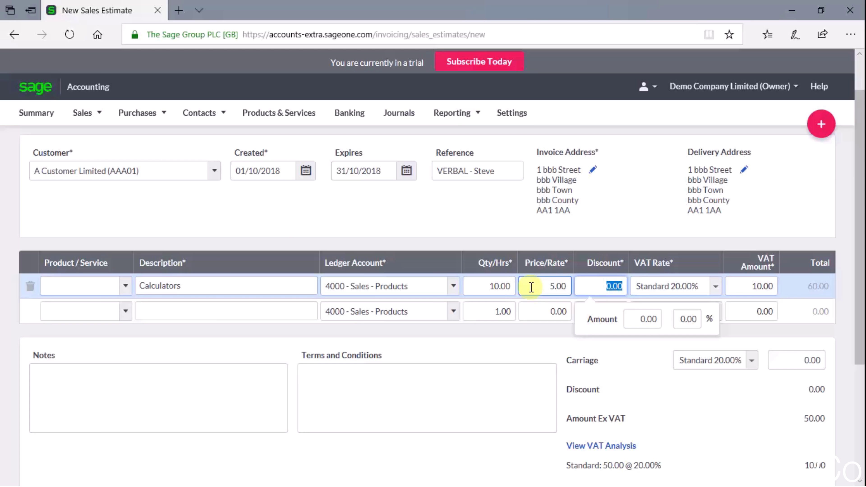
left_click(715, 288)
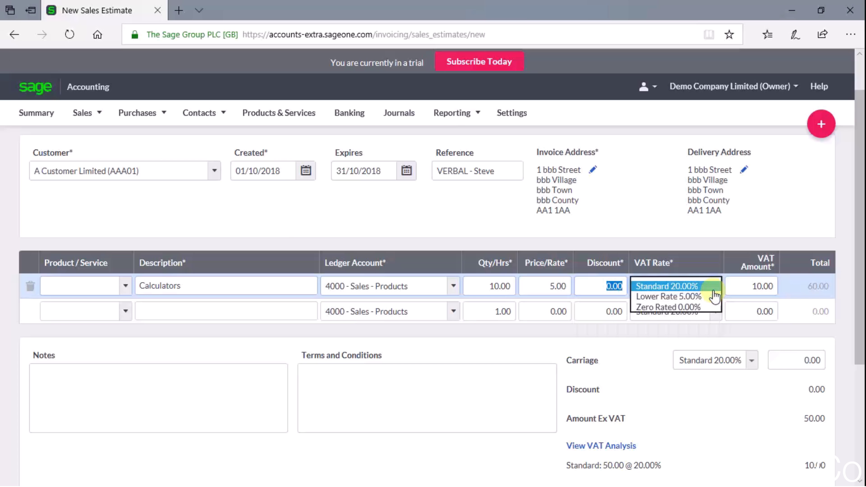
left_click(692, 289)
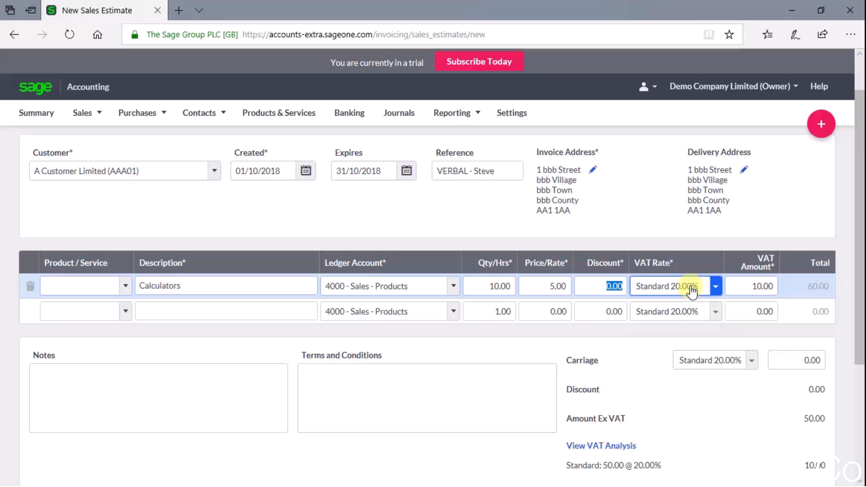
key("Tab")
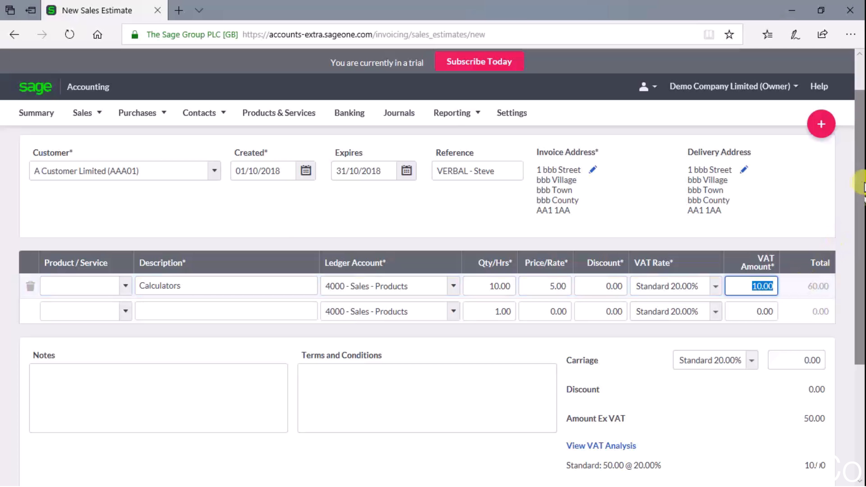
scroll(861, 184, "down", 3)
Enter the note 'Hope to business with you soon :)', leaving terms and conditions blank
left_click(176, 326)
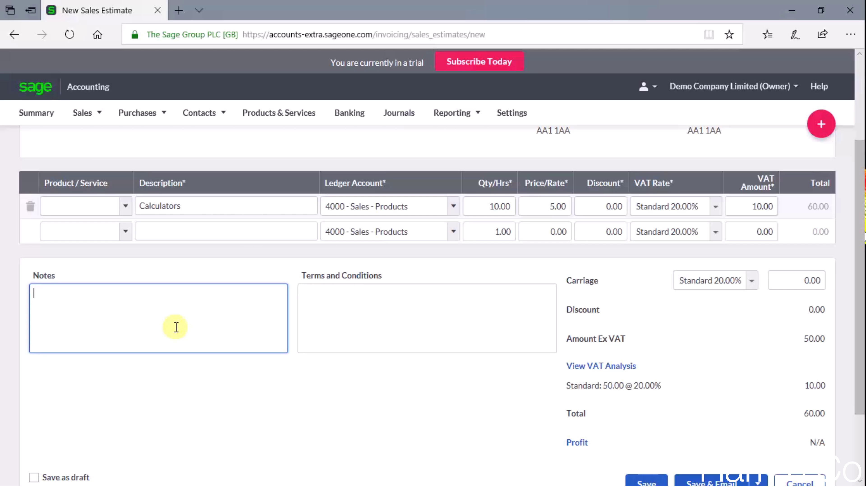
type("Hope to business with you s")
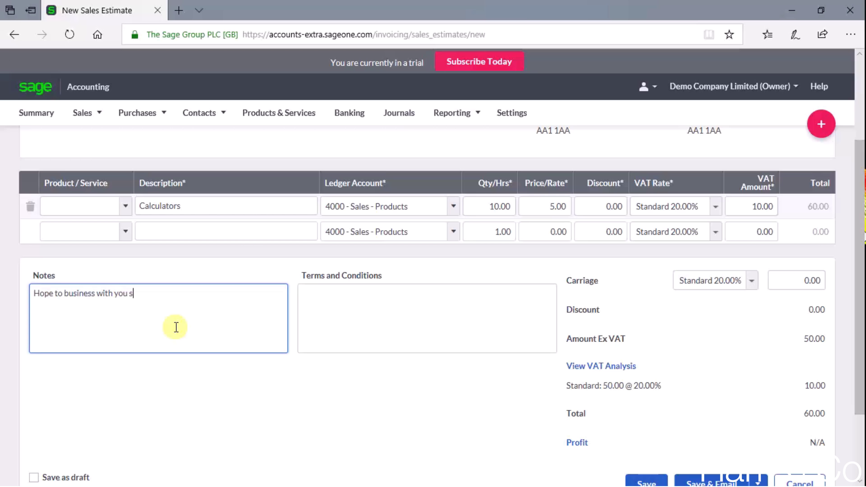
type("oon :)")
left_click(362, 310)
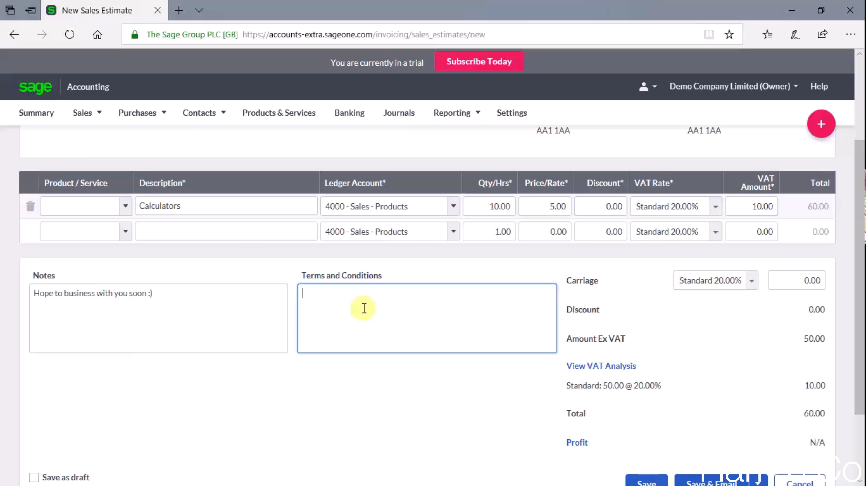
scroll(364, 309, "down", 3)
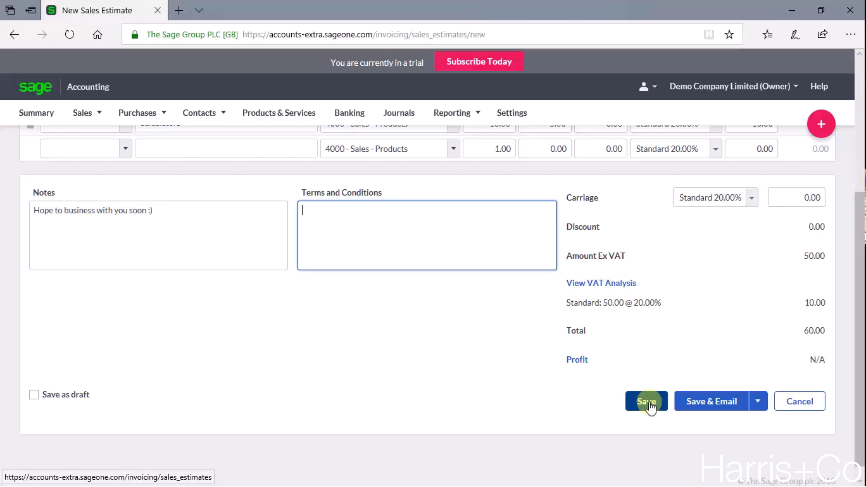
Save the estimate with Save & Email and review the default message and recipient
left_click(713, 402)
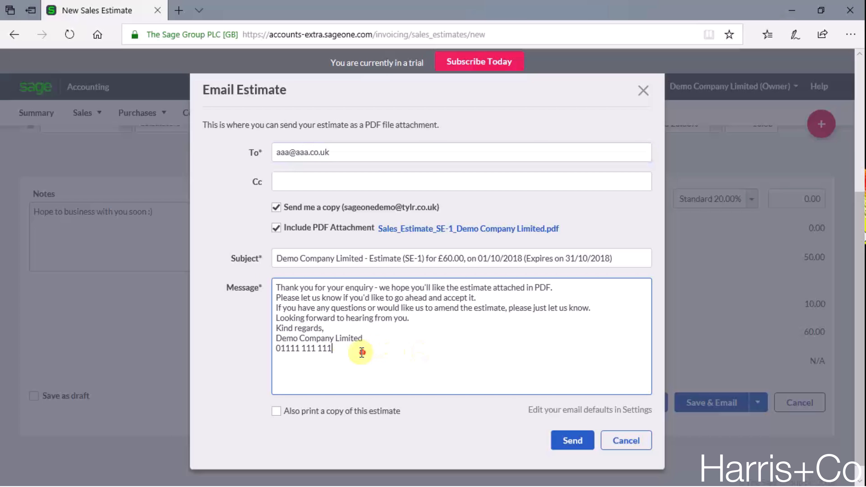
left_click_drag(362, 350, 222, 251)
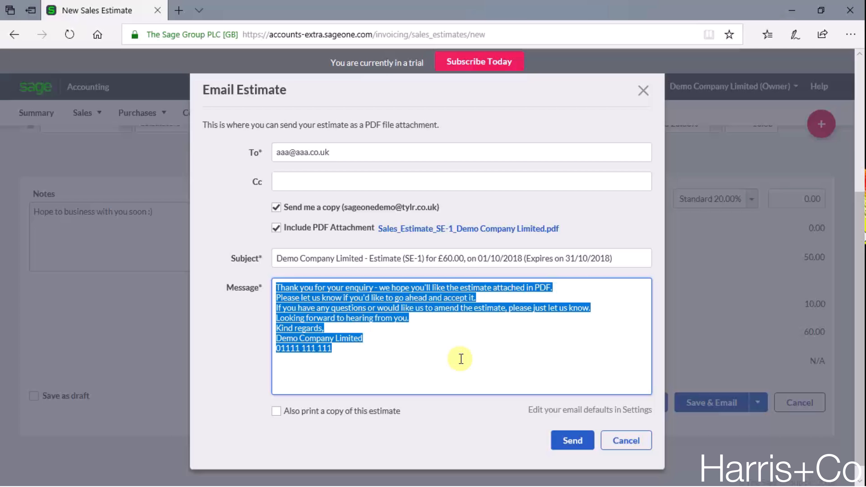
left_click_drag(335, 154, 278, 154)
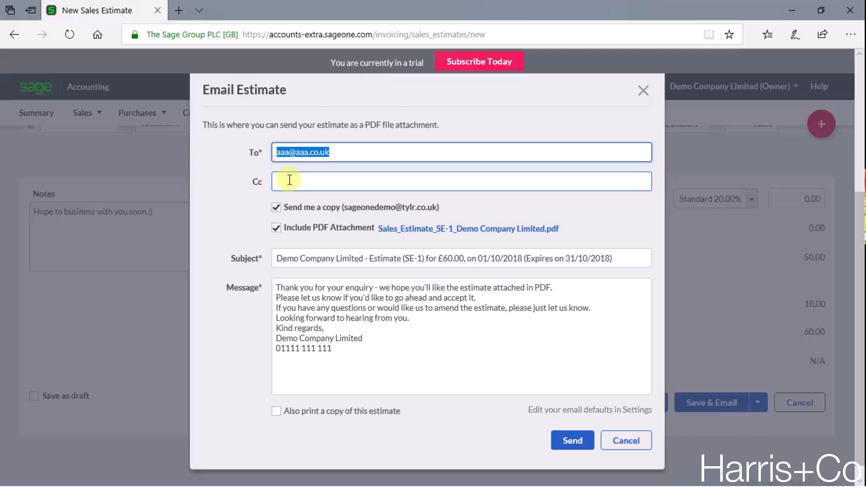
left_click(290, 180)
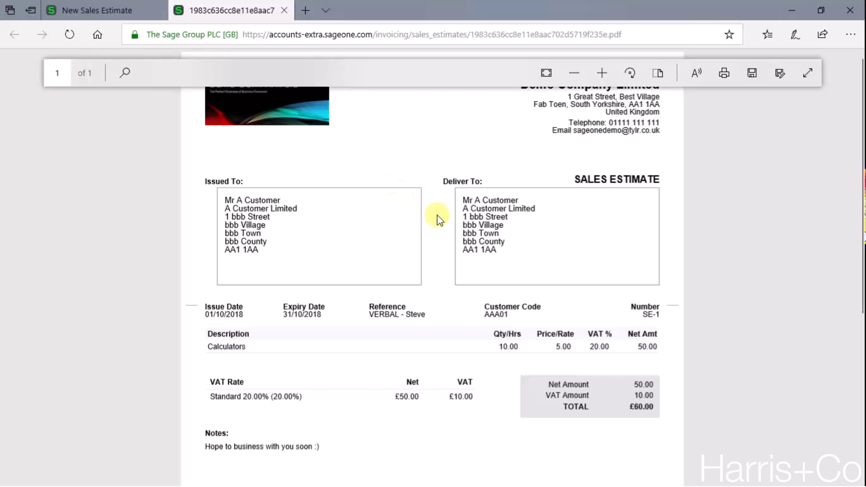
Scroll through the SE-1 estimate PDF showing 10 Calculators at 5.00, totalling £60.00
scroll(438, 214, "down", 5)
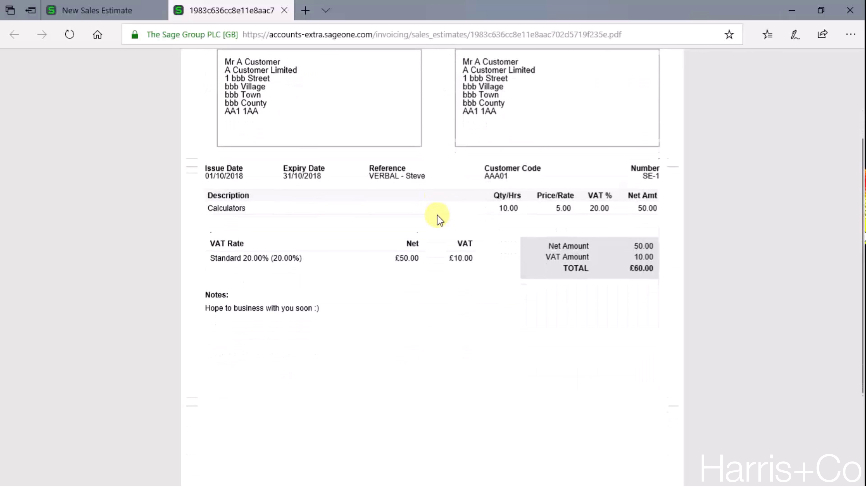
scroll(437, 215, "down", 2)
scroll(437, 215, "up", 5)
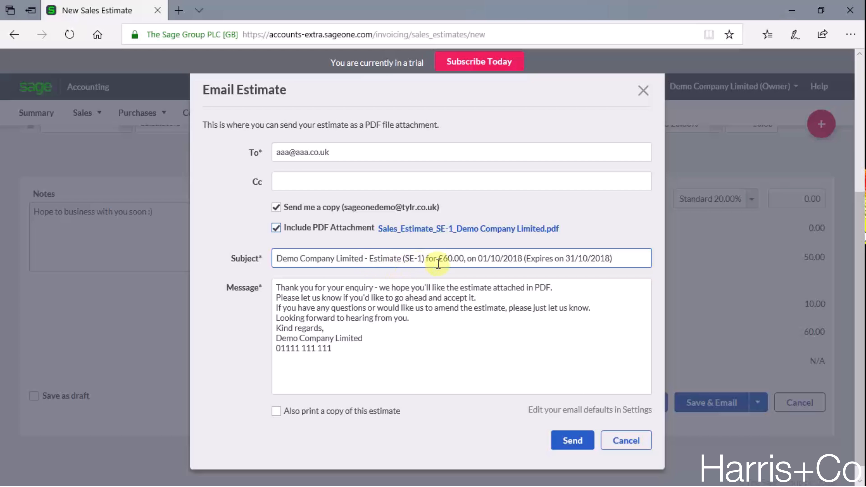
Check the £60 subject and the message, then send the estimate email
left_click_drag(440, 259, 518, 258)
left_click(358, 354)
key("ctrl+a")
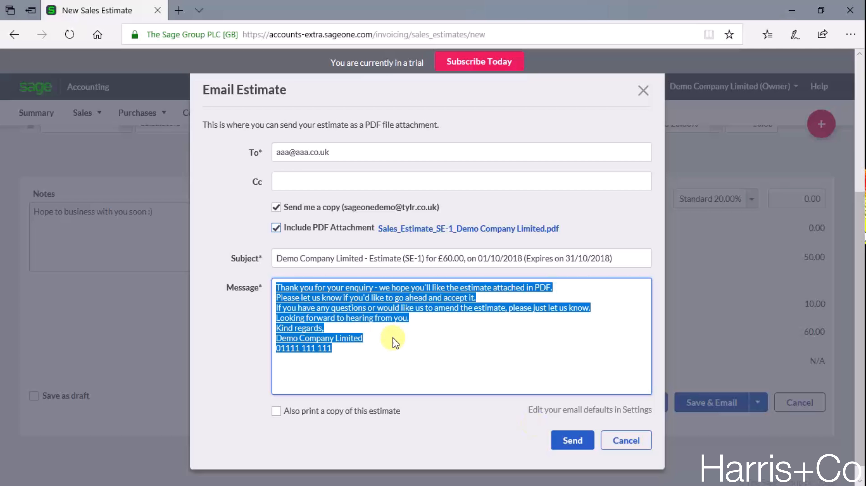
left_click(572, 441)
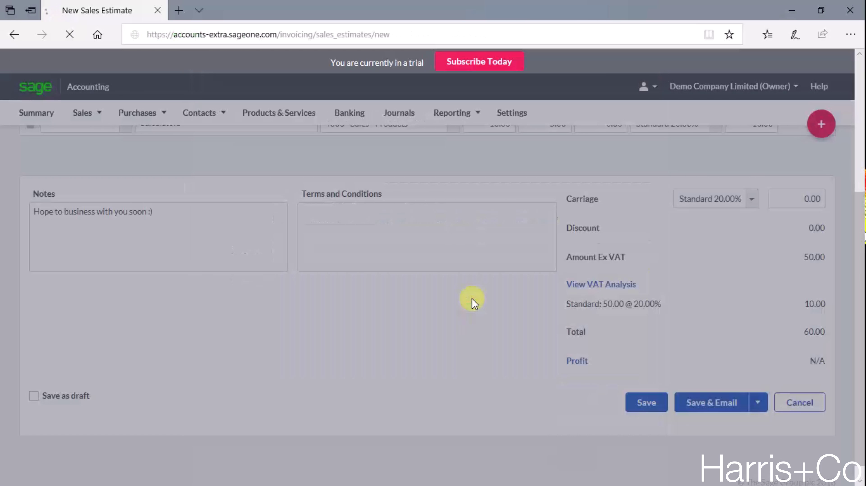